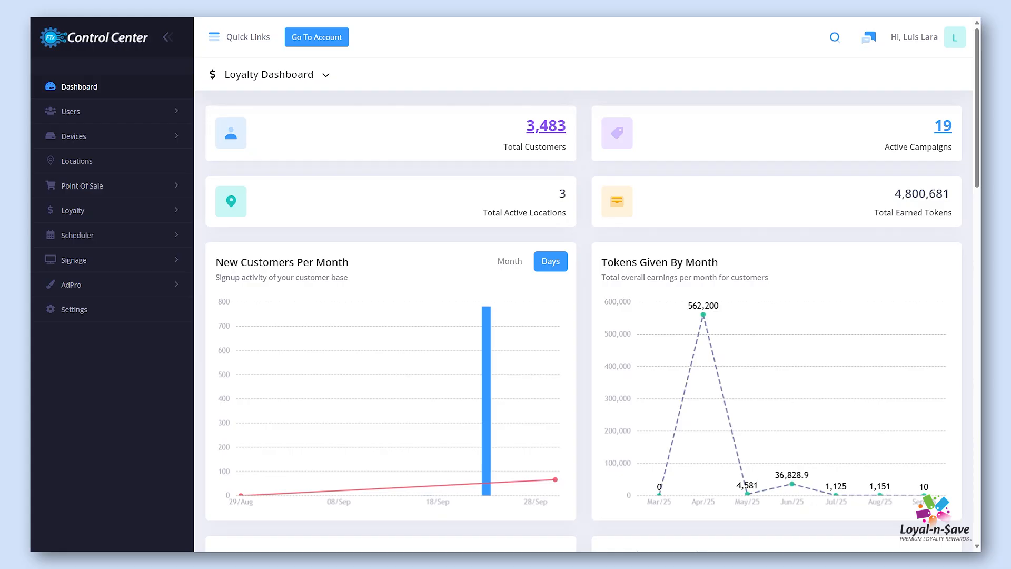
Start creating a new campaign in the Loyalty campaign list
click(98, 213)
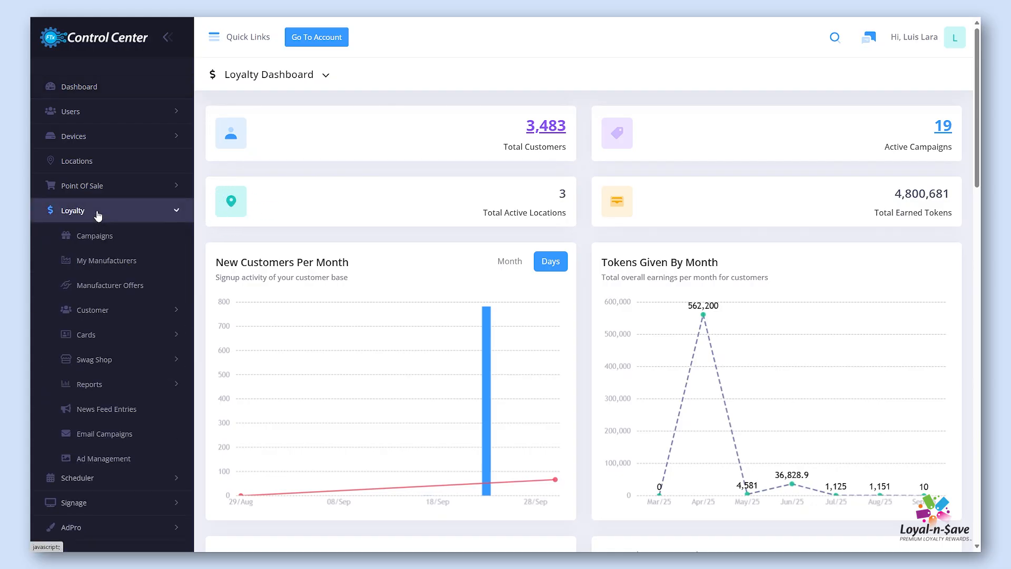
click(100, 235)
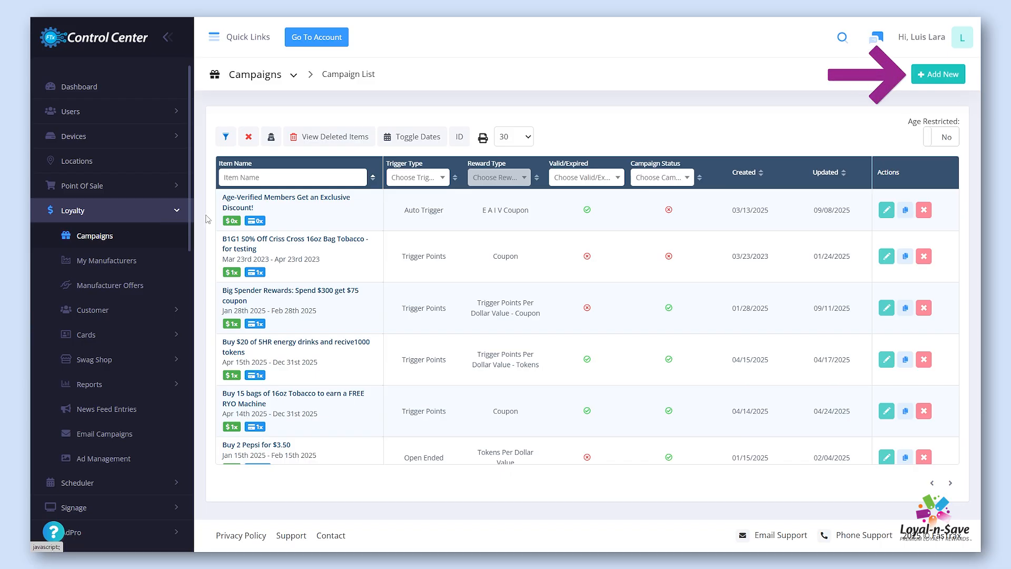
click(949, 78)
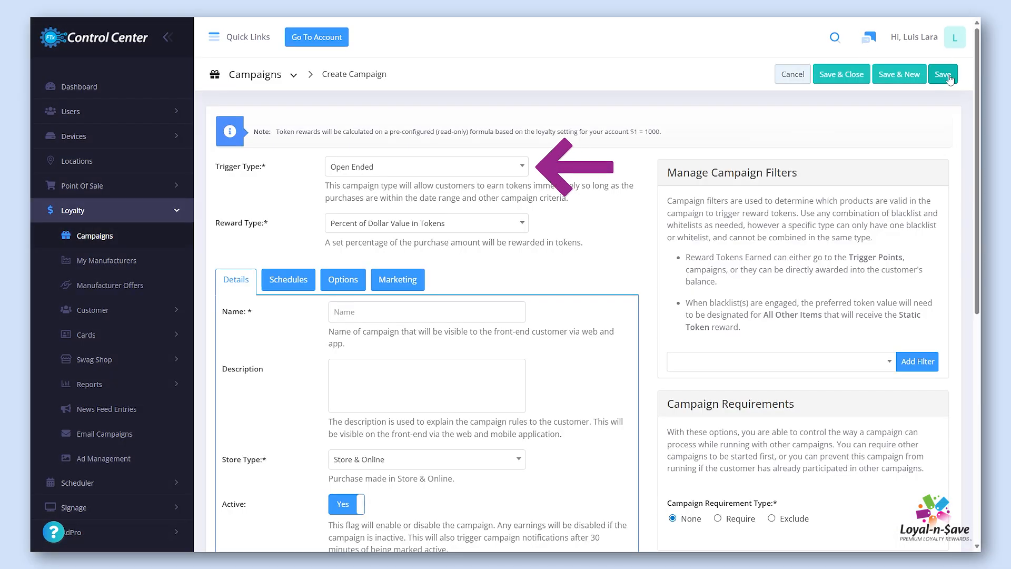
Set the campaign's trigger type to Raffle and its reward type to Raffle (Total Dollars Based)
click(525, 173)
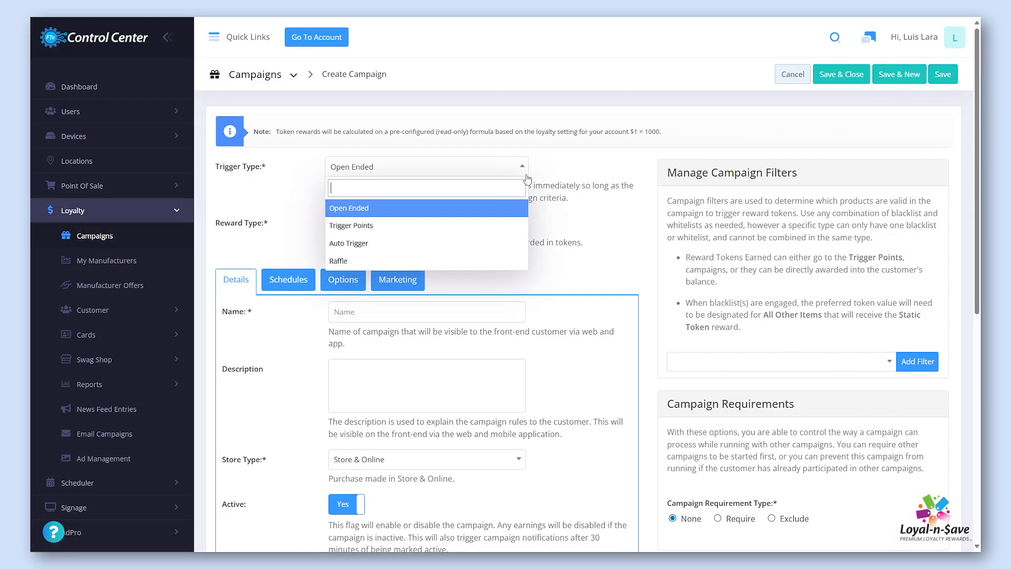
click(508, 262)
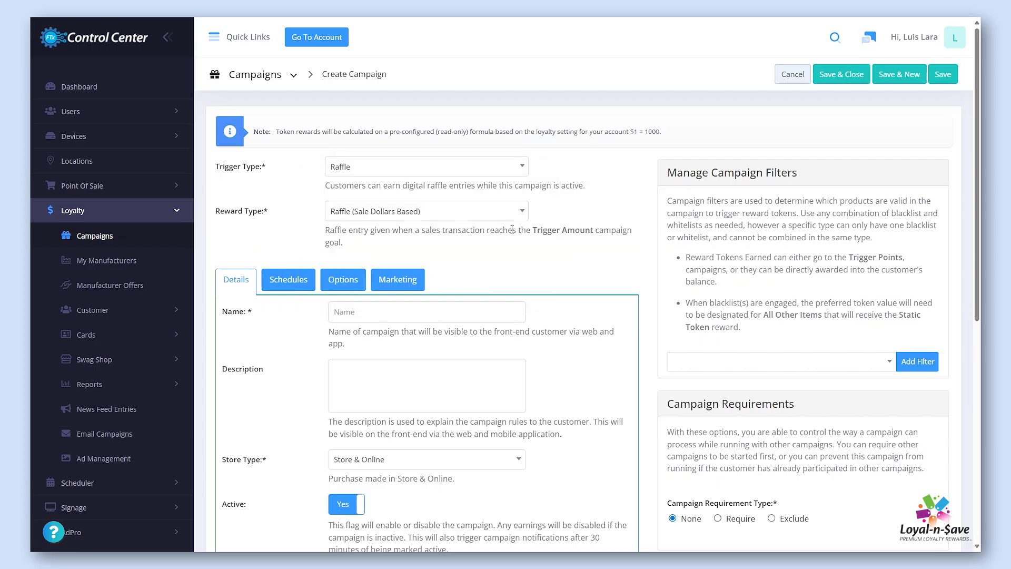
click(521, 213)
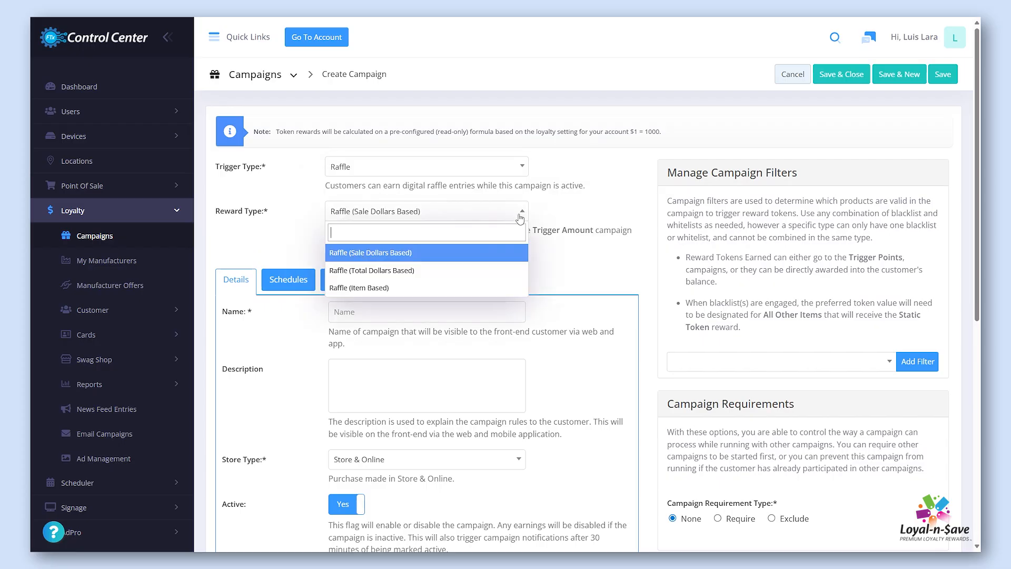
click(498, 273)
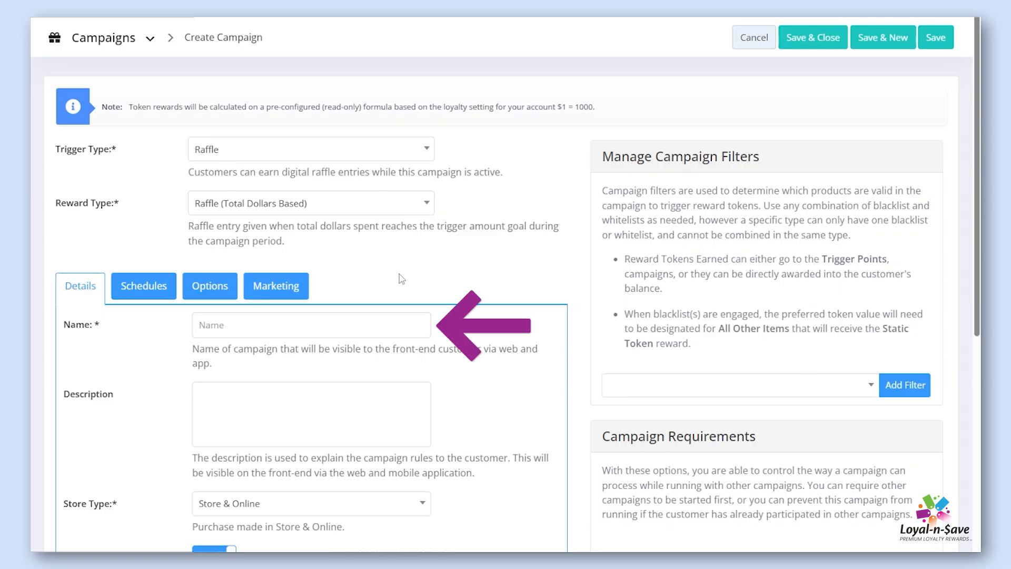
Name the campaign "Spend $500 and earn a raffle entry for our exclusive event!"
click(390, 329)
text(Spend $500 and earn a raffle entry for our exclusive event!)
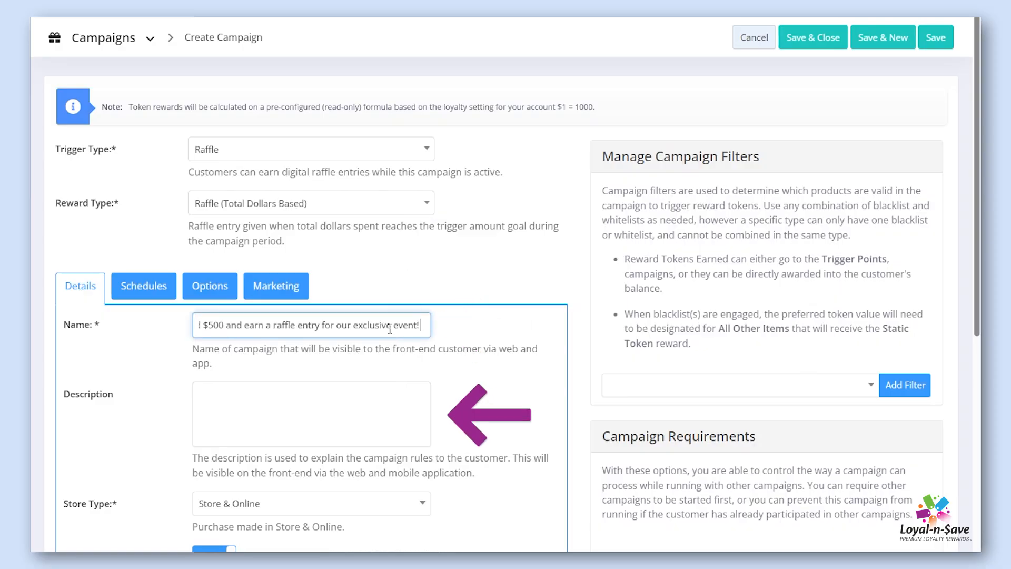
Describe the campaign as "Spend $500 on your favorite wines and earn a digital raffle entry to our exclusive wine connoisseur event! Taste this year's finest wines!"
click(375, 408)
text(Spend $500 on your favorite wines and earn a digital raffle entry to our exclusive wine connoisseur event! Taste this year's finest wines!)
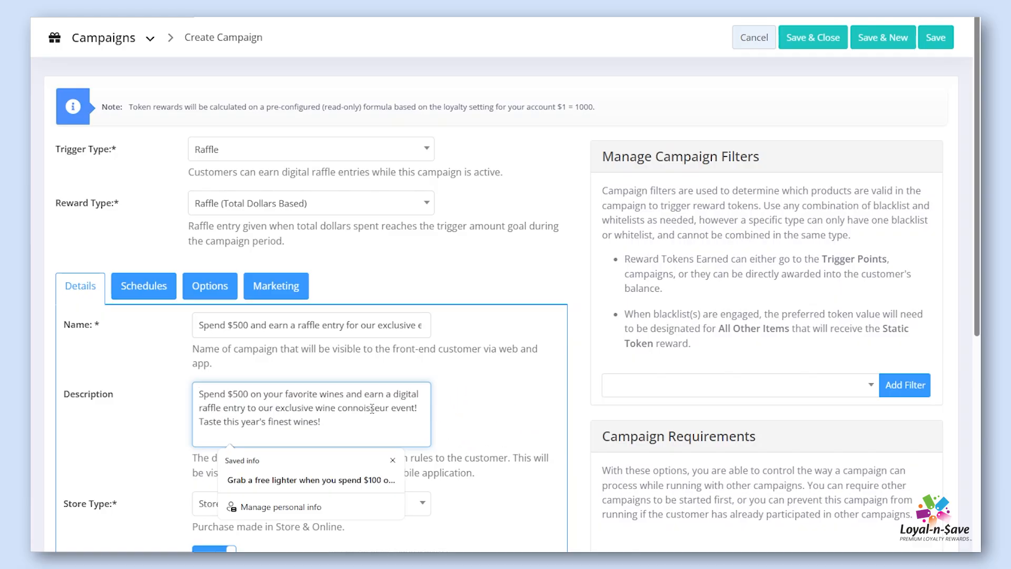
click(438, 414)
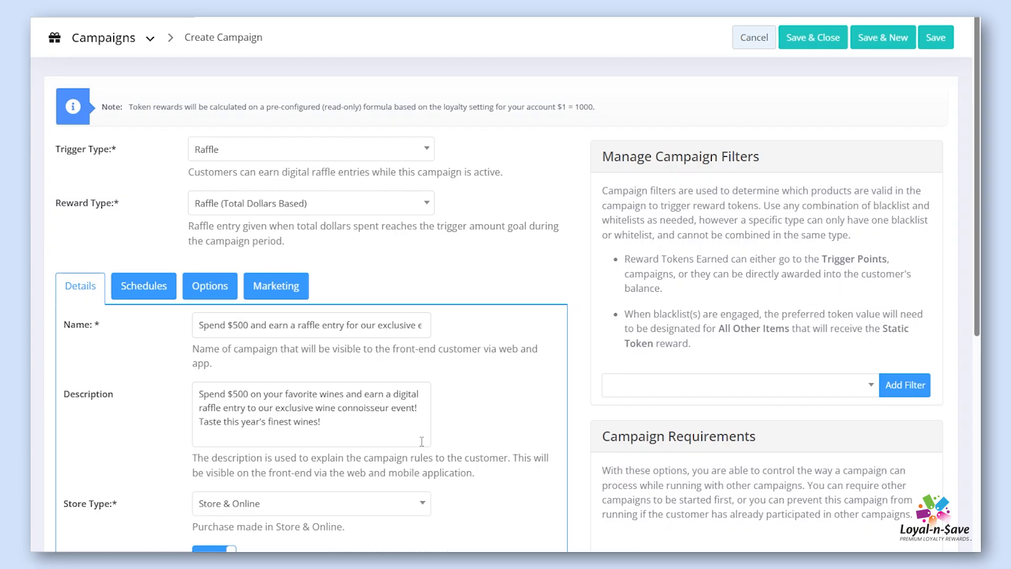
Review the remaining campaign details and check the choices available for Trigger On
scroll(442, 509, down, 5)
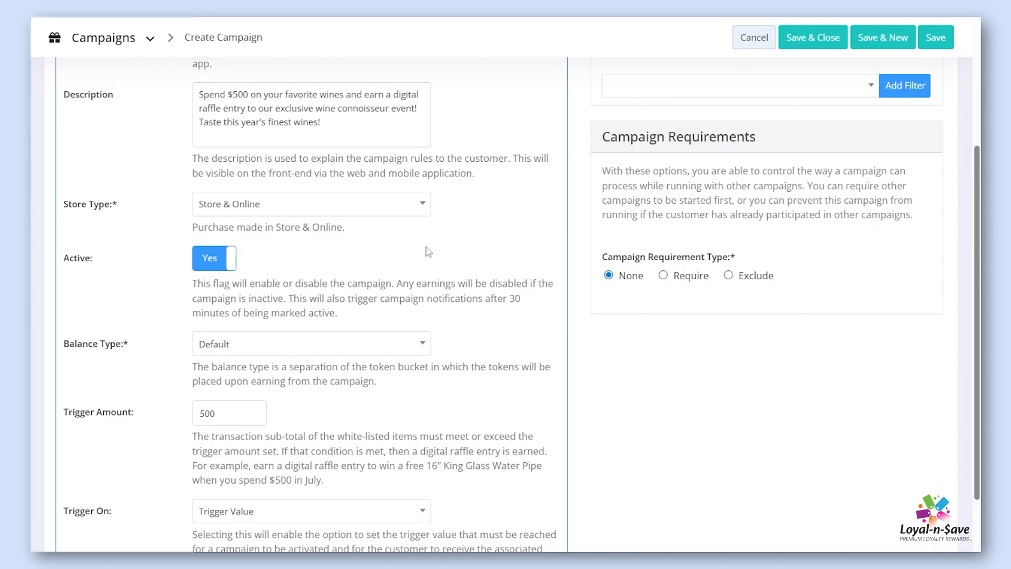
scroll(428, 252, down, 3)
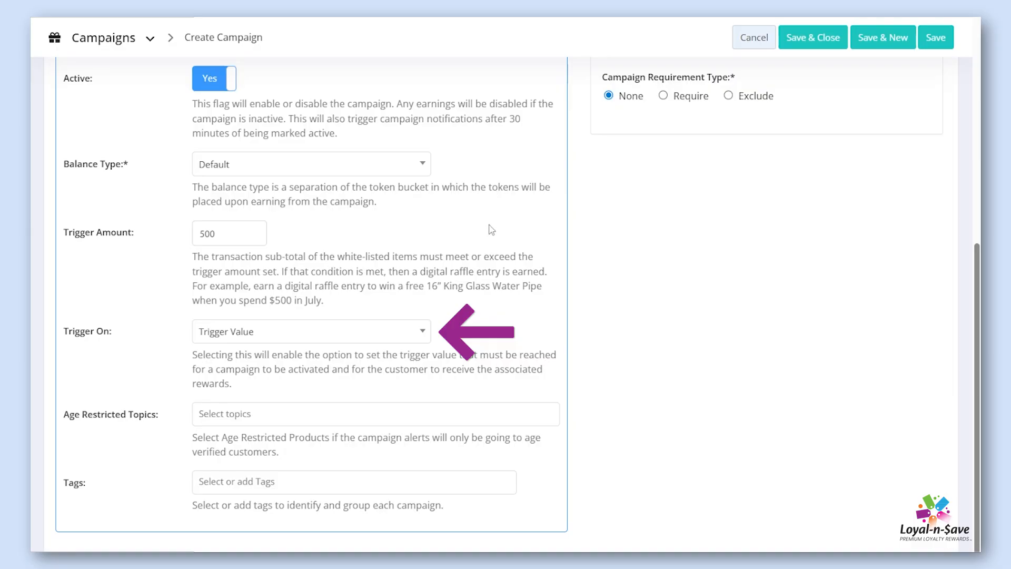
click(426, 332)
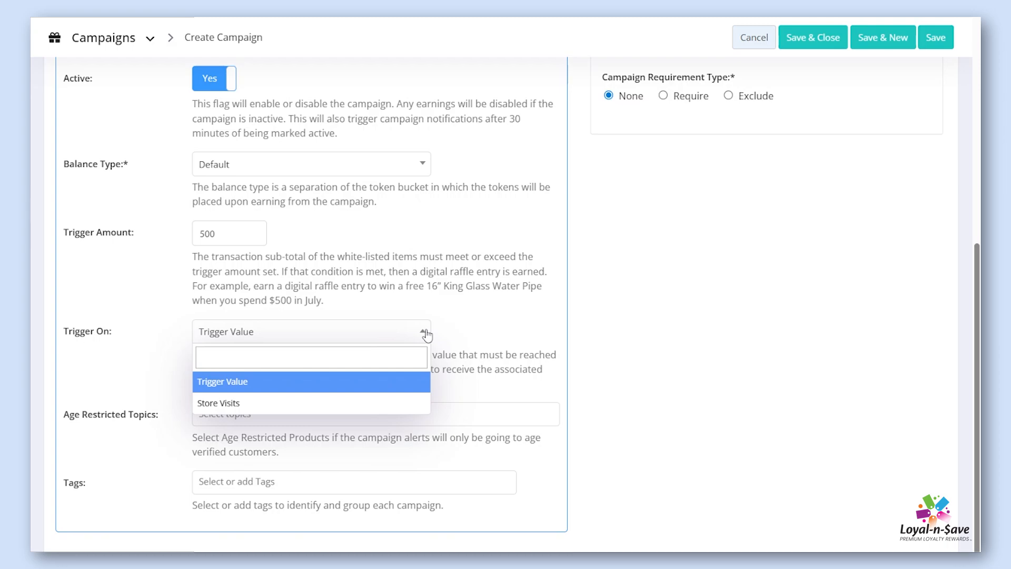
click(469, 324)
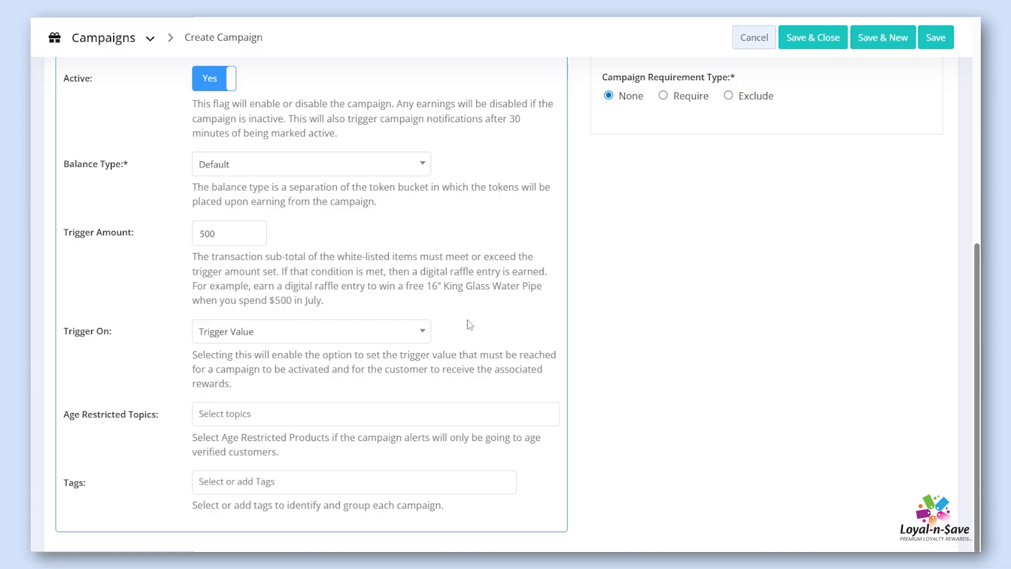
Add Age Restricted Products to the campaign's age restricted topics
click(427, 414)
click(408, 445)
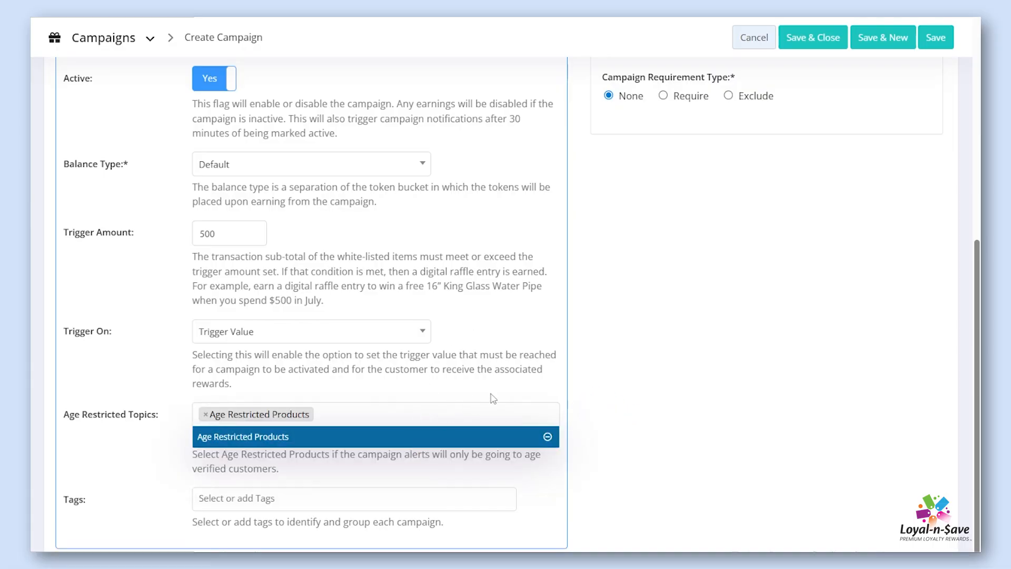
click(578, 450)
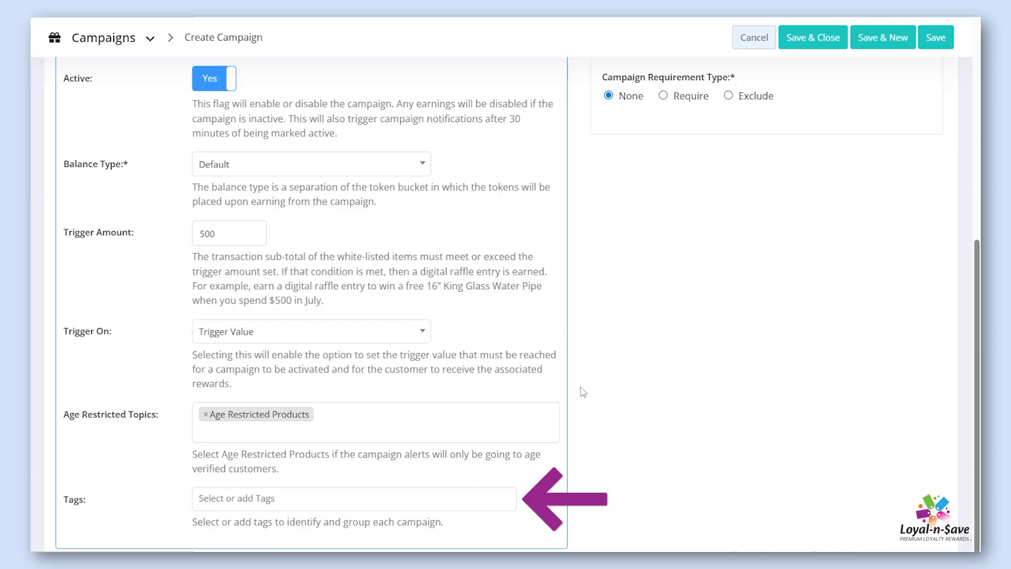
Enable Use Schedule in the campaign's schedules to inspect the daily hours, and turn it off again
scroll(550, 387, up, 6)
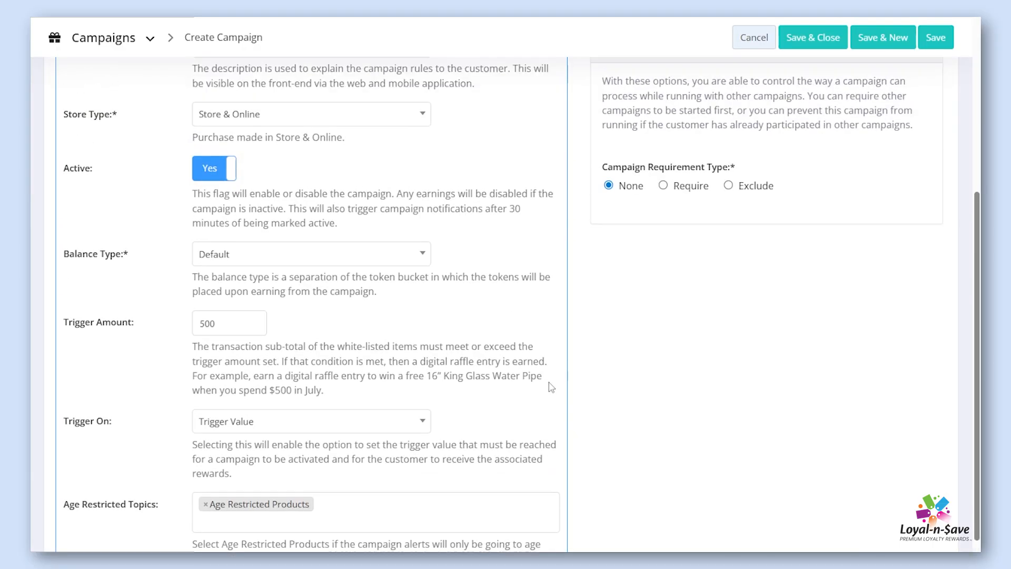
scroll(550, 387, up, 1)
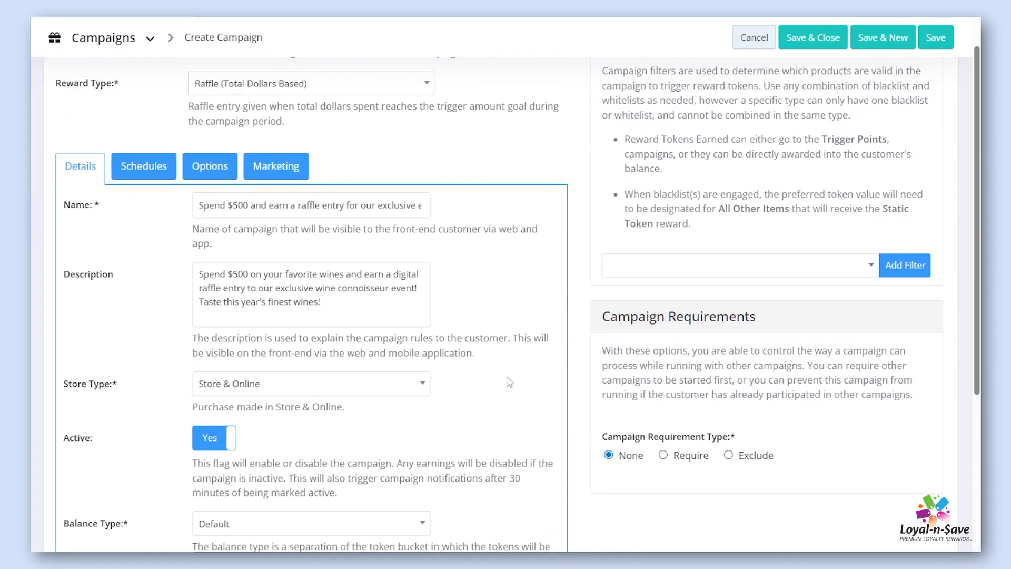
click(152, 170)
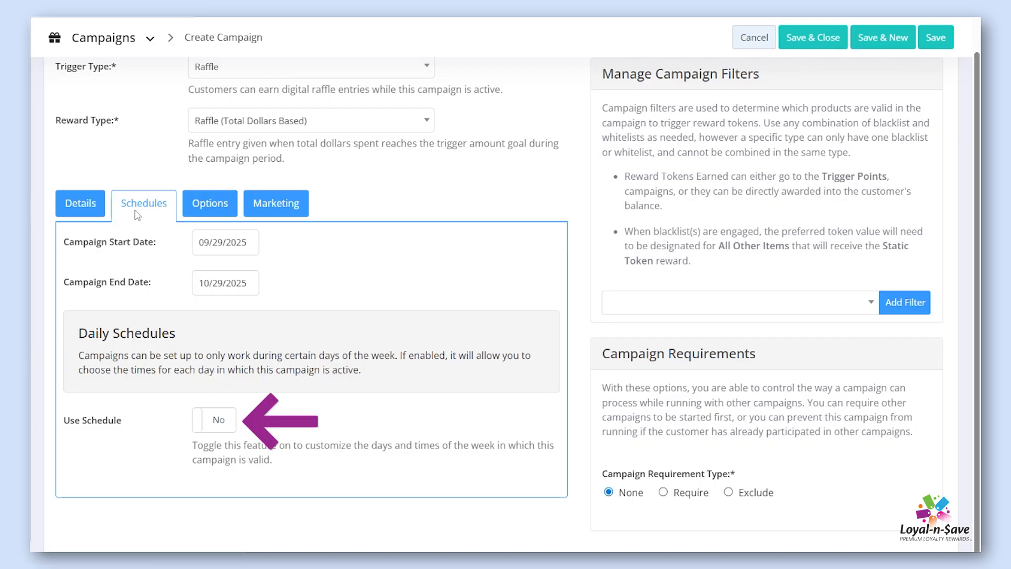
click(207, 420)
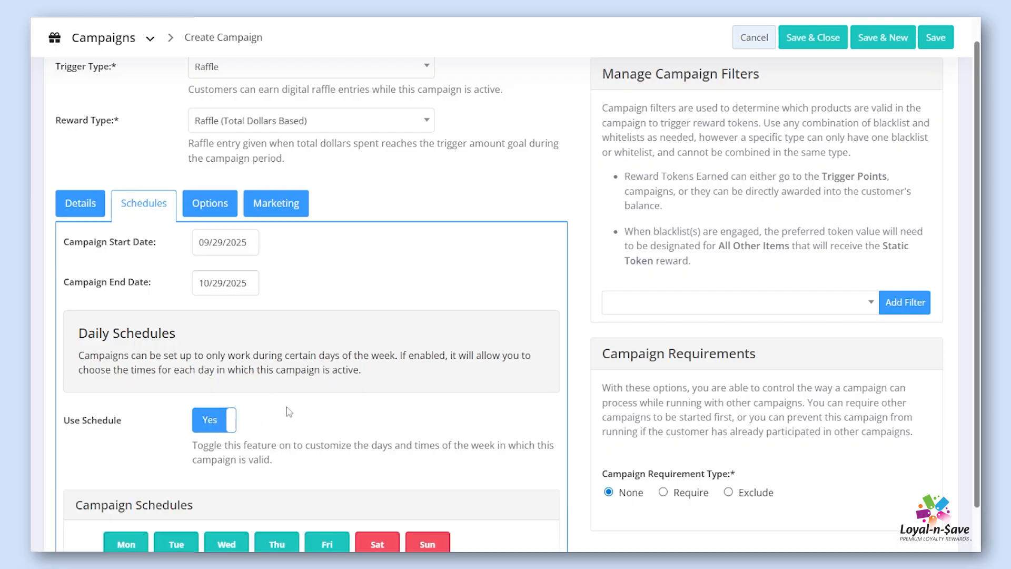
scroll(331, 412, down, 1)
scroll(331, 411, down, 1)
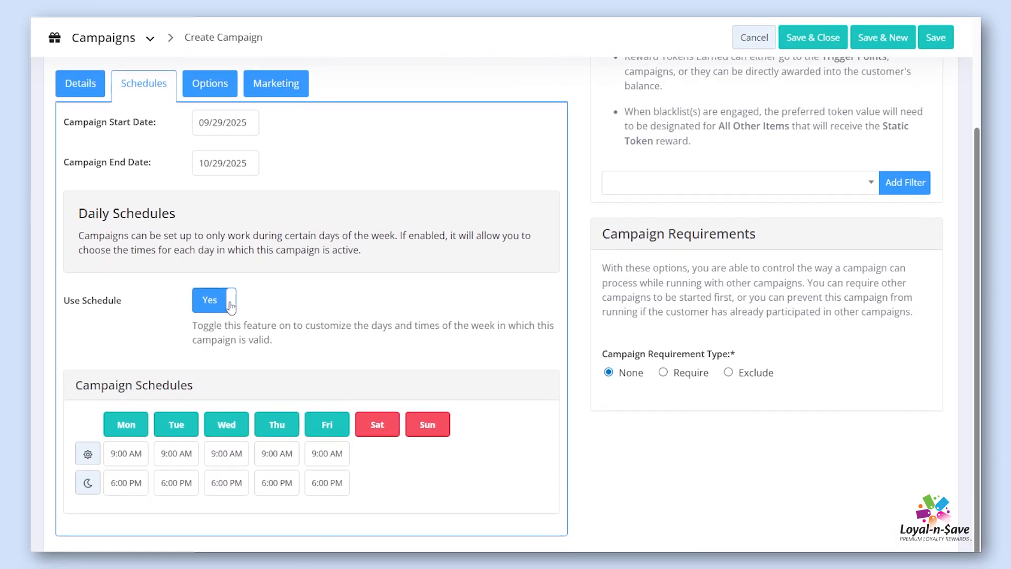
click(235, 310)
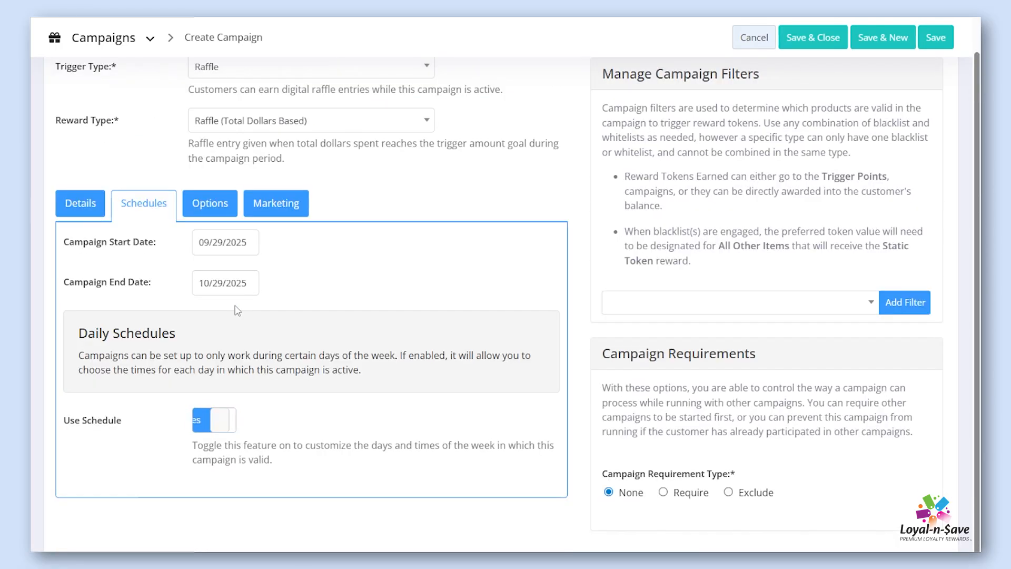
Review the campaign options, including cash multipliers, registration settings, campaign image, single use and stackable
click(222, 205)
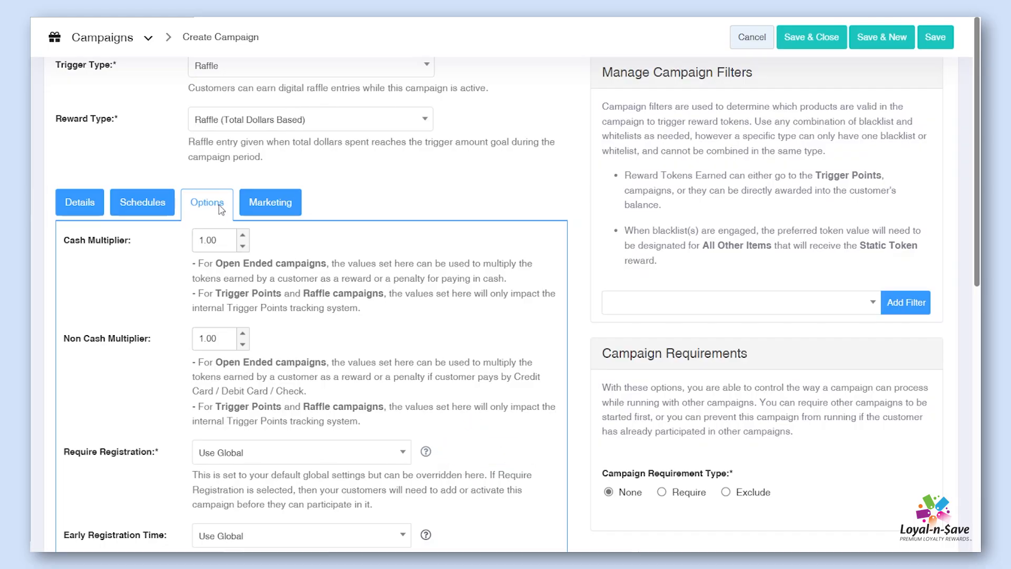
scroll(221, 210, down, 8)
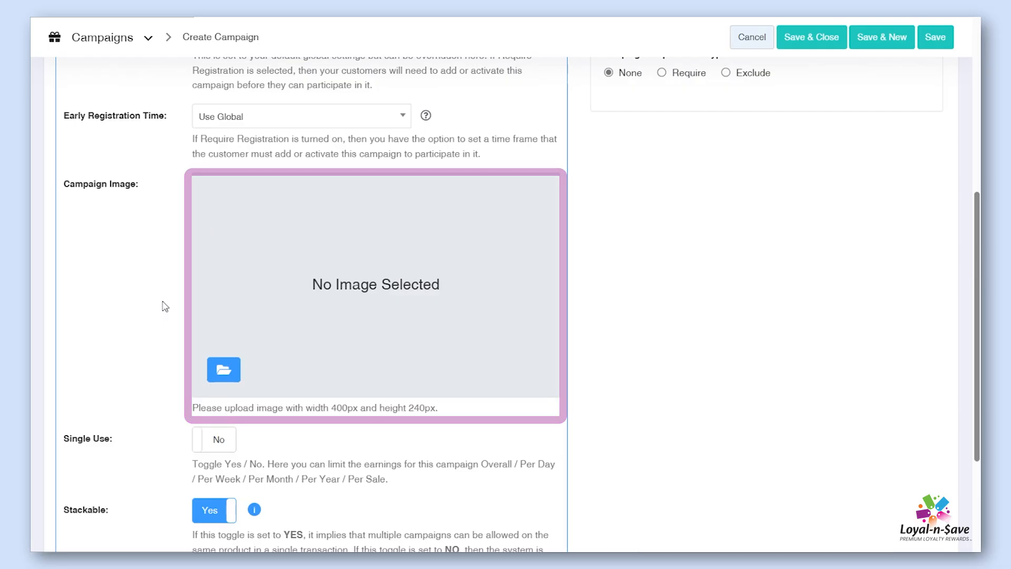
scroll(165, 306, down, 1)
scroll(164, 306, down, 1)
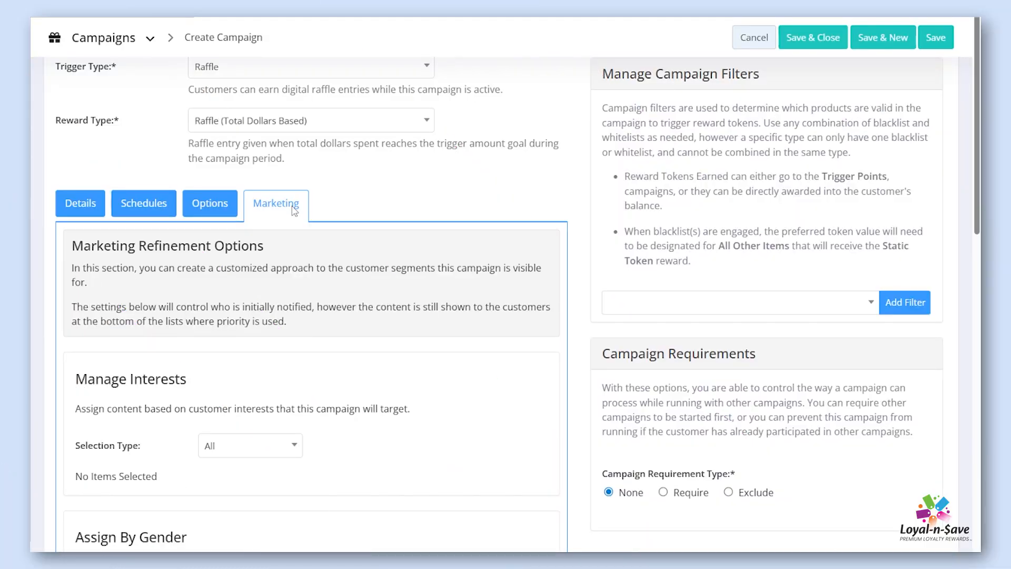
Set the campaign's marketing interests to a Custom selection containing Wine, and apply it
scroll(292, 424, down, 2)
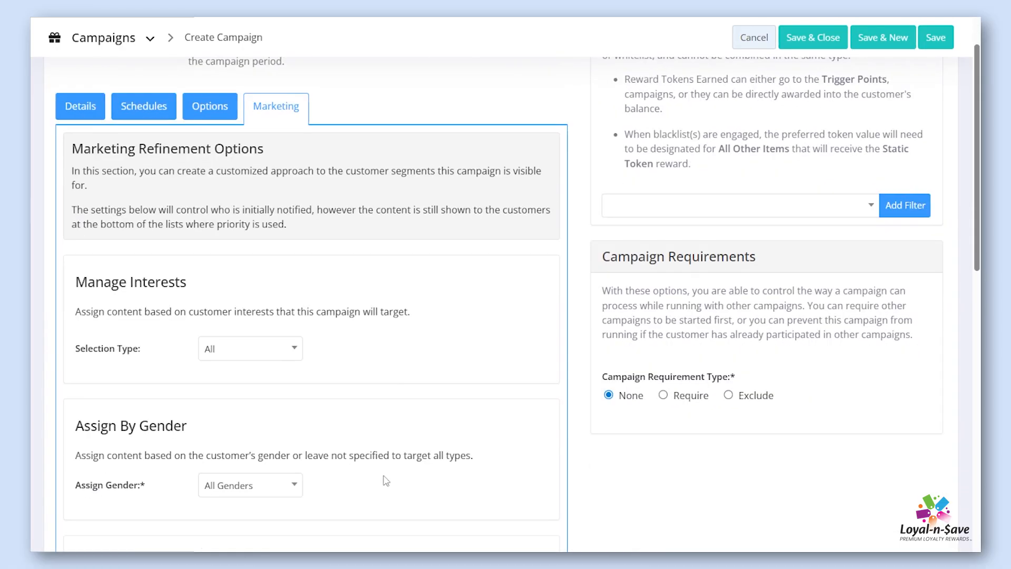
click(289, 349)
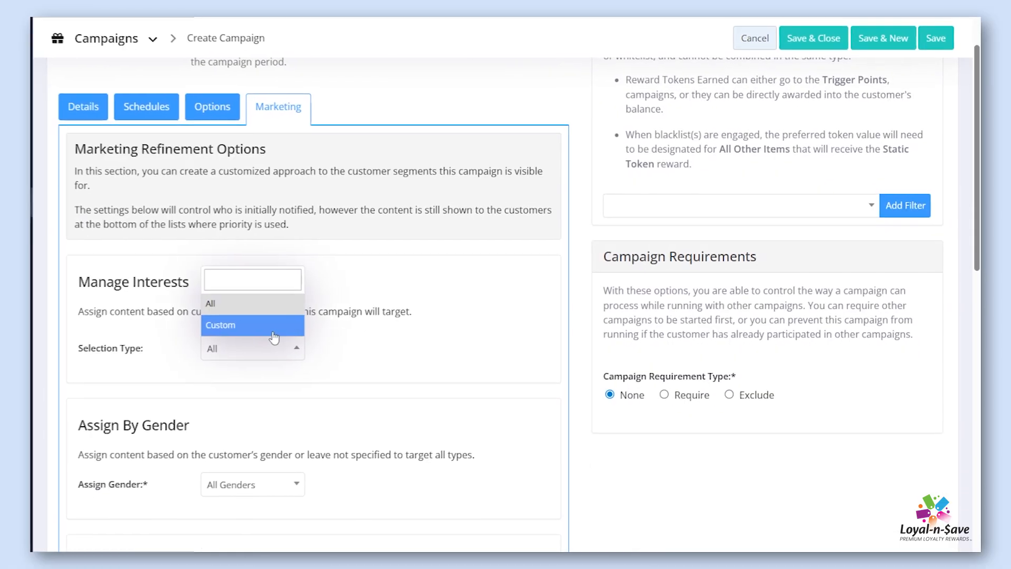
click(275, 325)
click(410, 337)
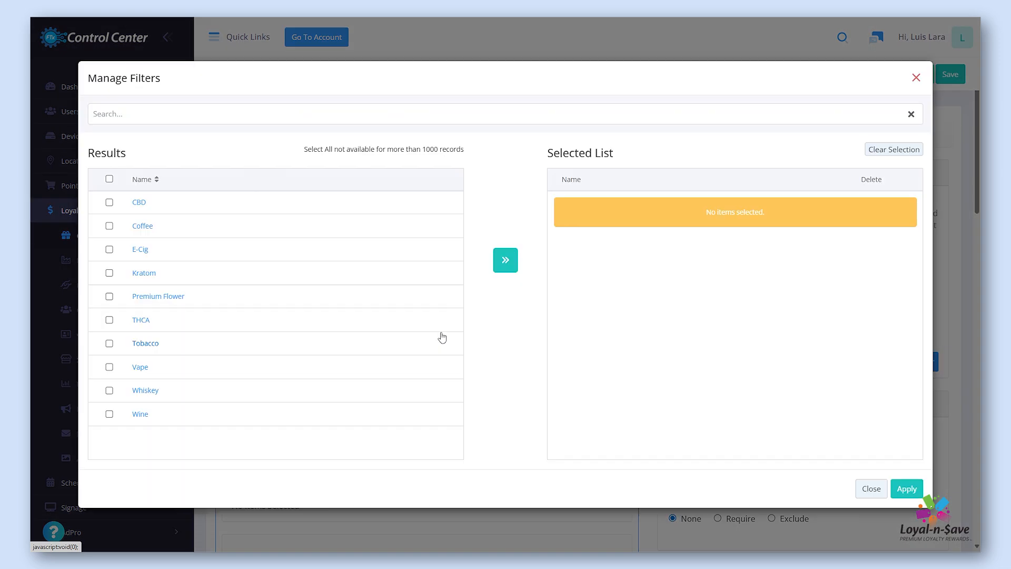
click(110, 414)
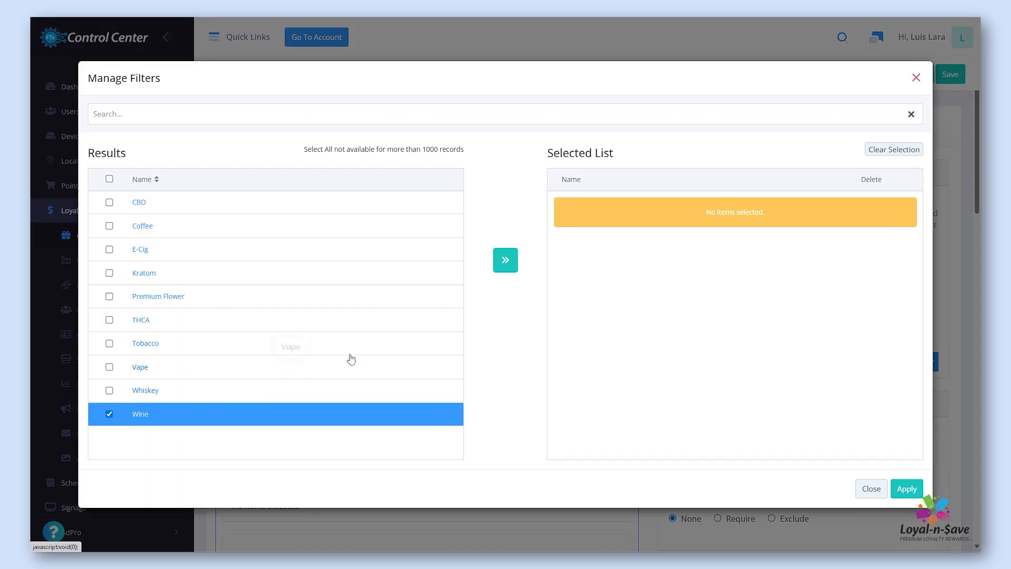
click(496, 268)
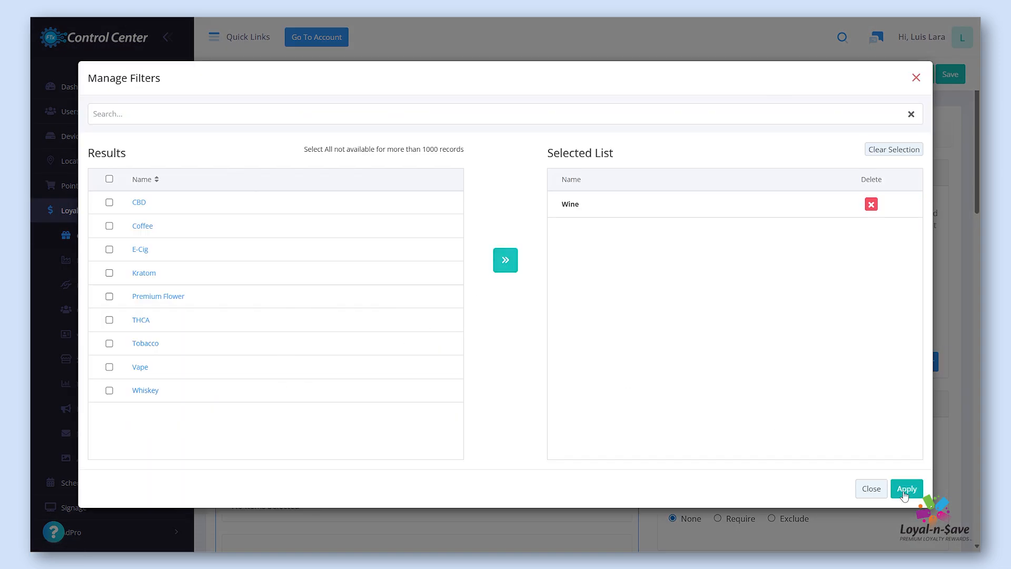
click(902, 489)
Set the marketing location assignment to a Custom selection containing STORE #1, and apply it
scroll(515, 406, down, 3)
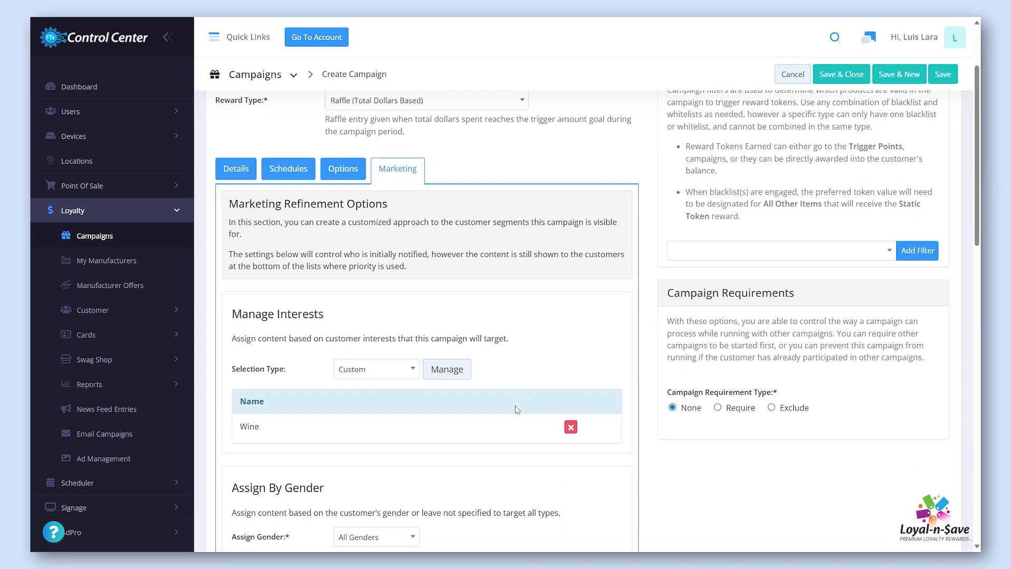
scroll(474, 334, down, 5)
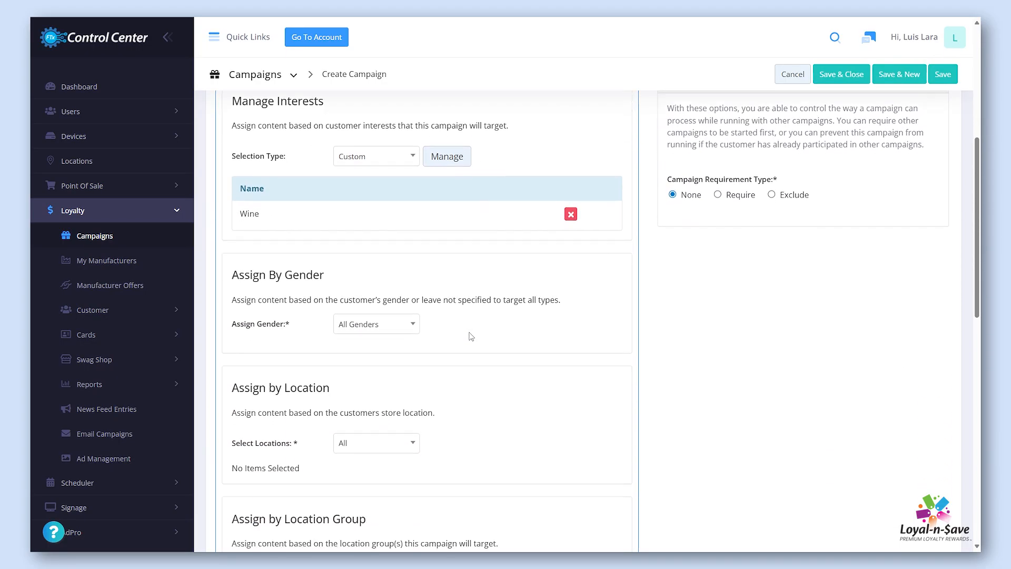
scroll(471, 336, down, 1)
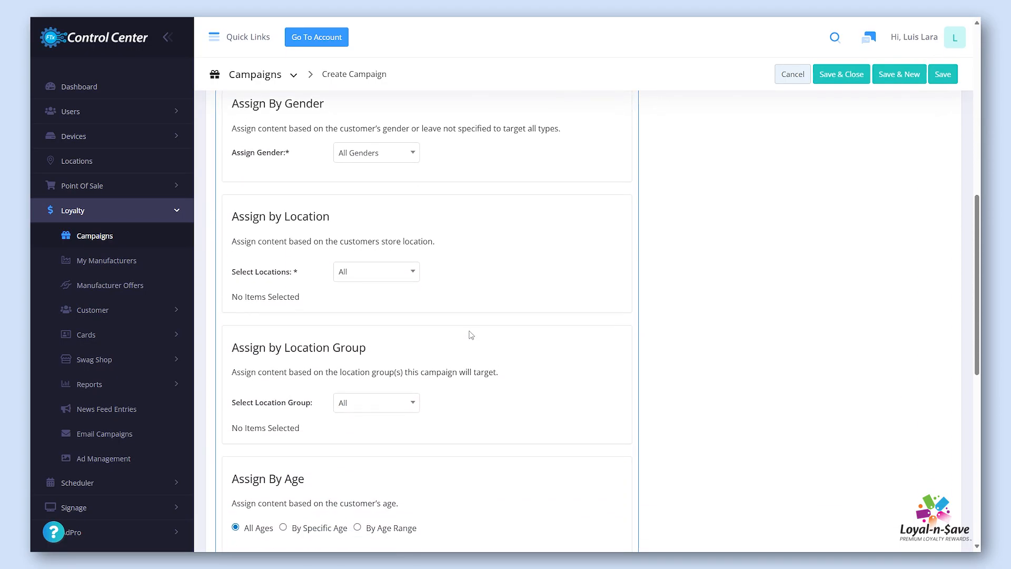
click(412, 275)
click(386, 333)
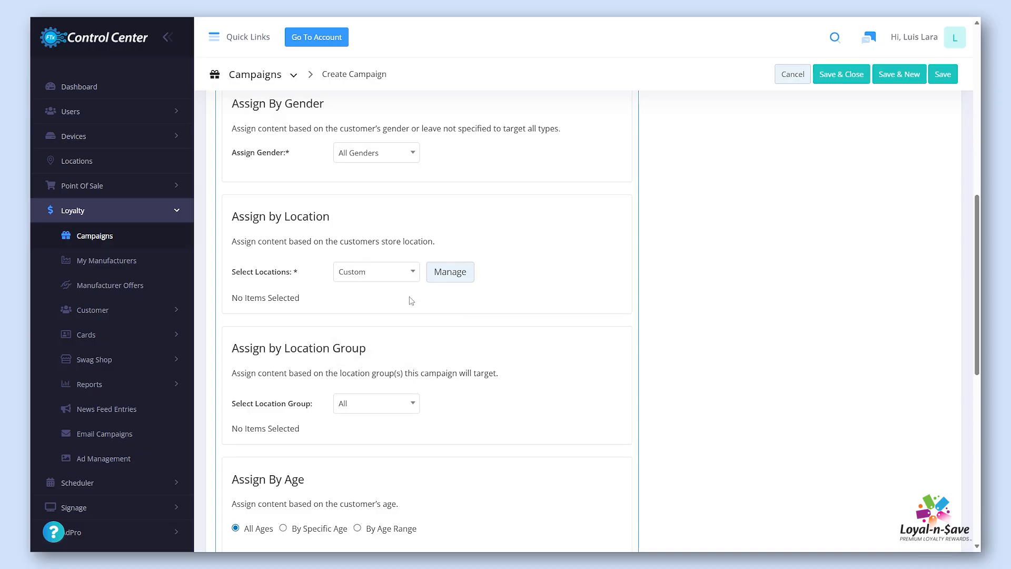
click(441, 280)
click(255, 201)
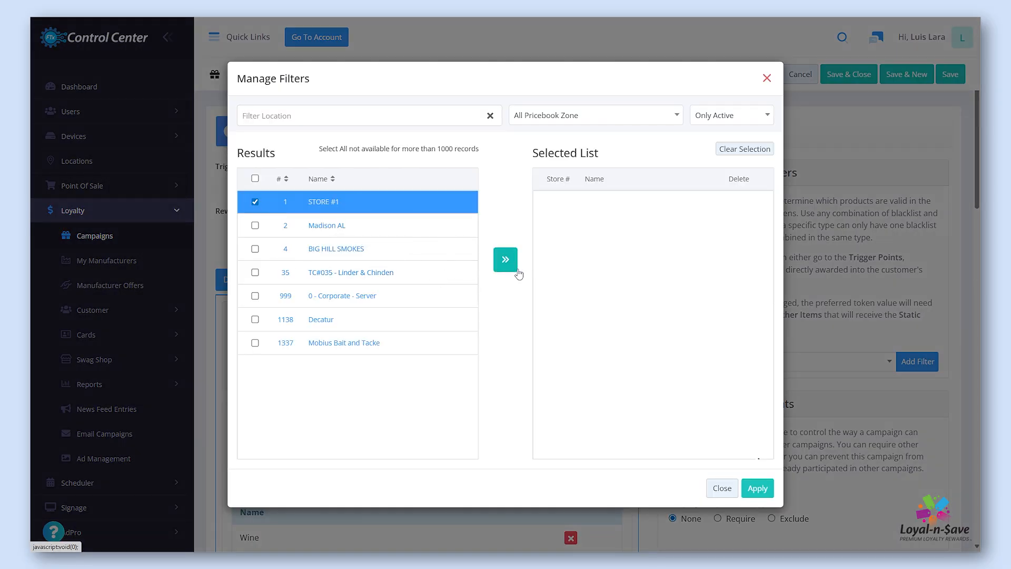
click(506, 259)
click(755, 489)
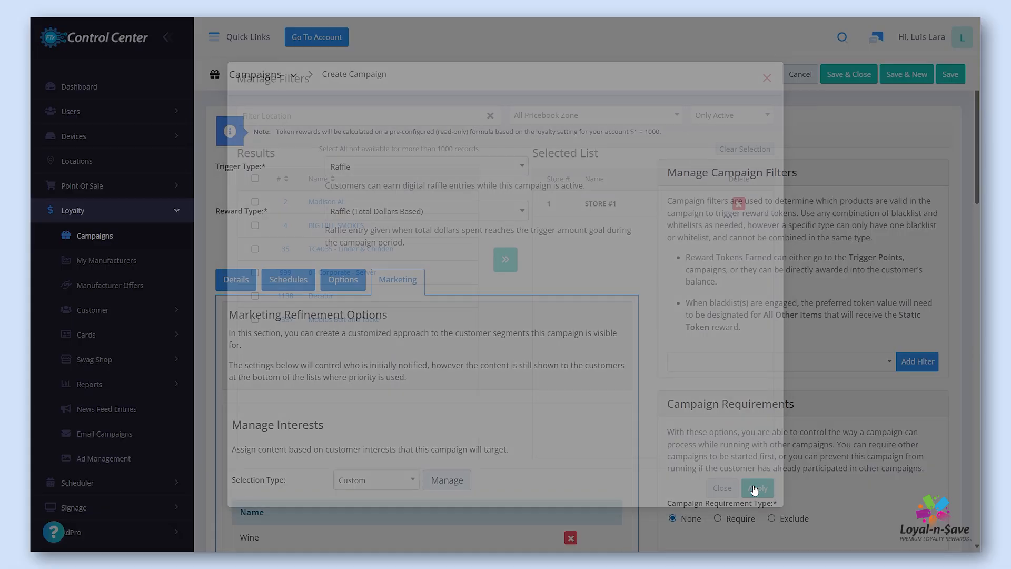
Set the marketing location assignment back to All
scroll(559, 419, down, 8)
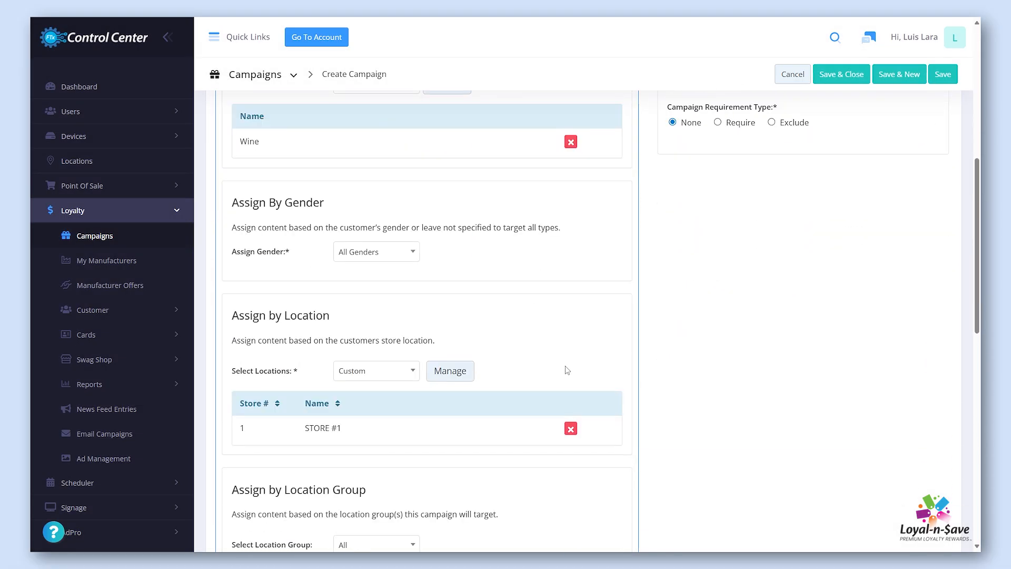
click(412, 372)
click(405, 411)
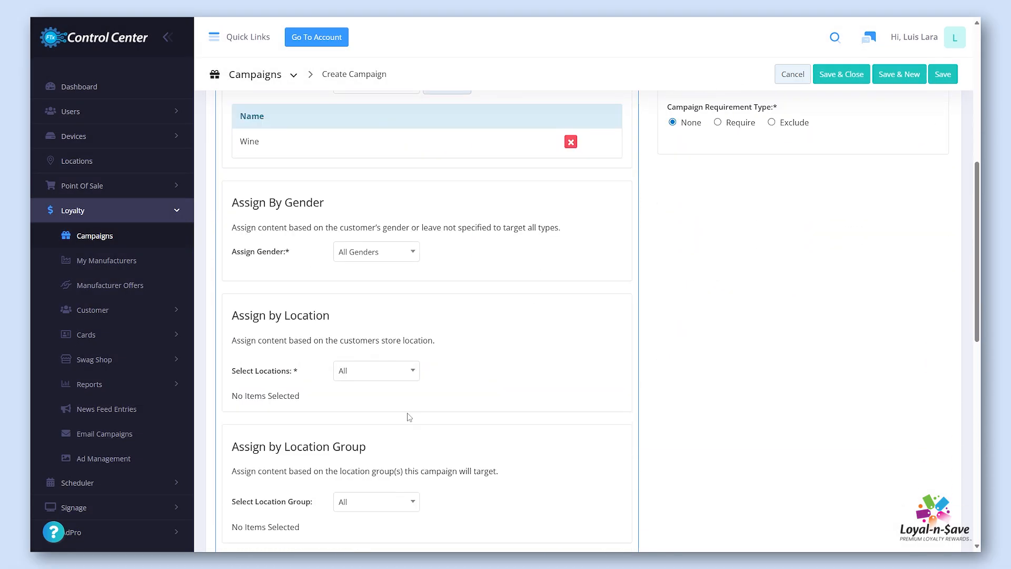
Add a Department Whitelist filter to the campaign filters
scroll(491, 408, up, 8)
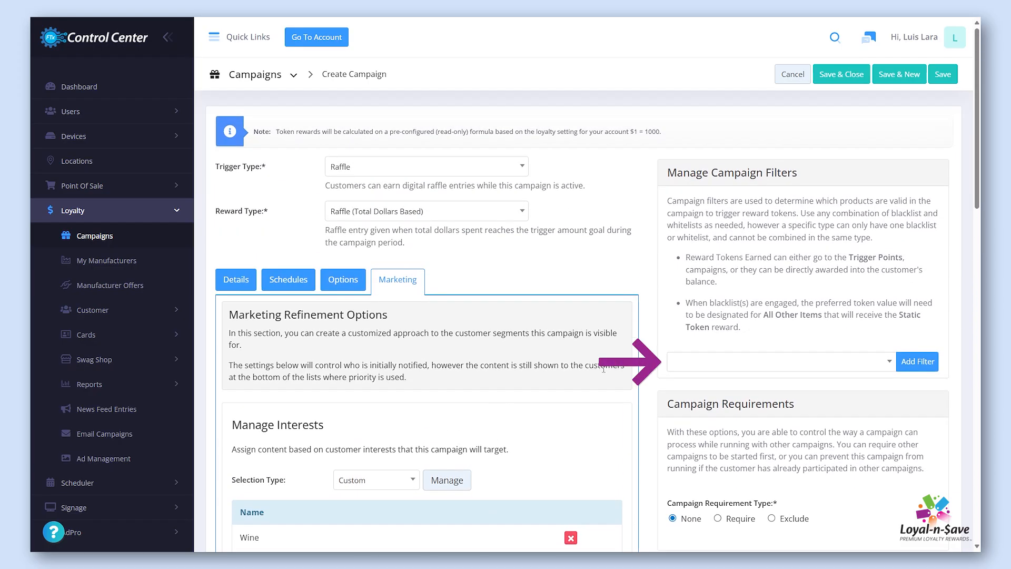
click(889, 362)
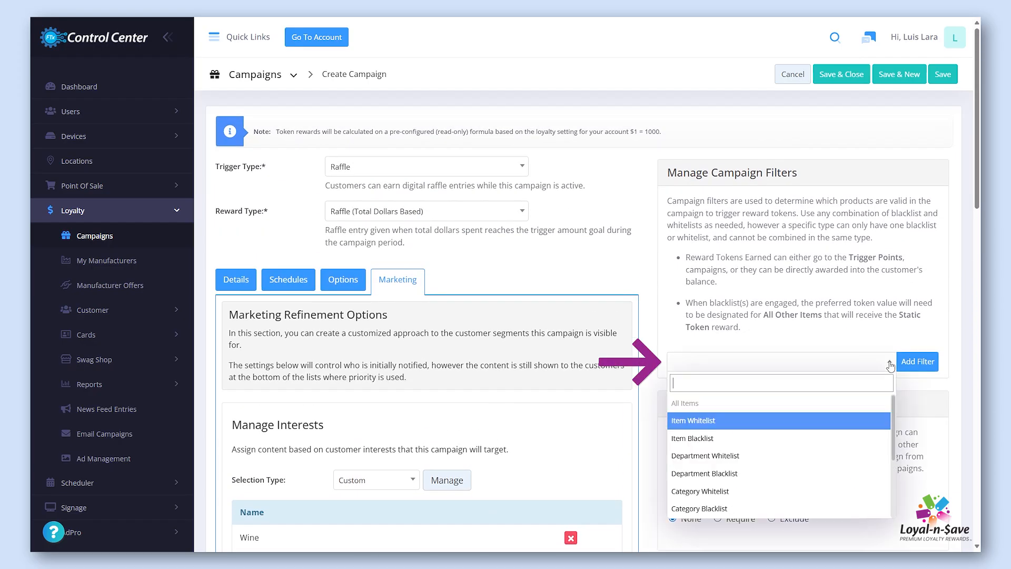
click(783, 455)
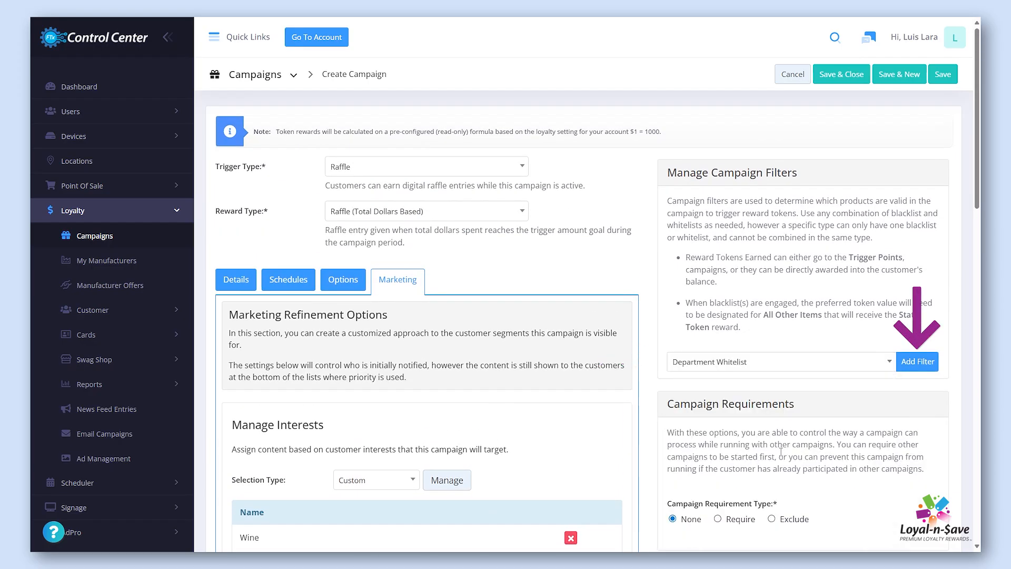
click(902, 365)
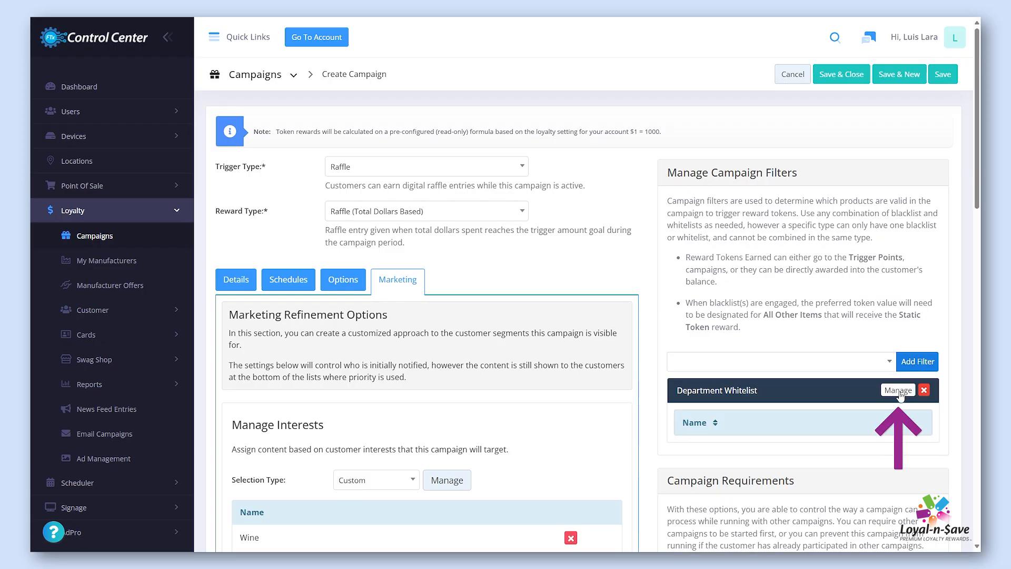
Search the departments for "wine", add 53 - Wine to the Department Whitelist, and apply the selection
click(899, 391)
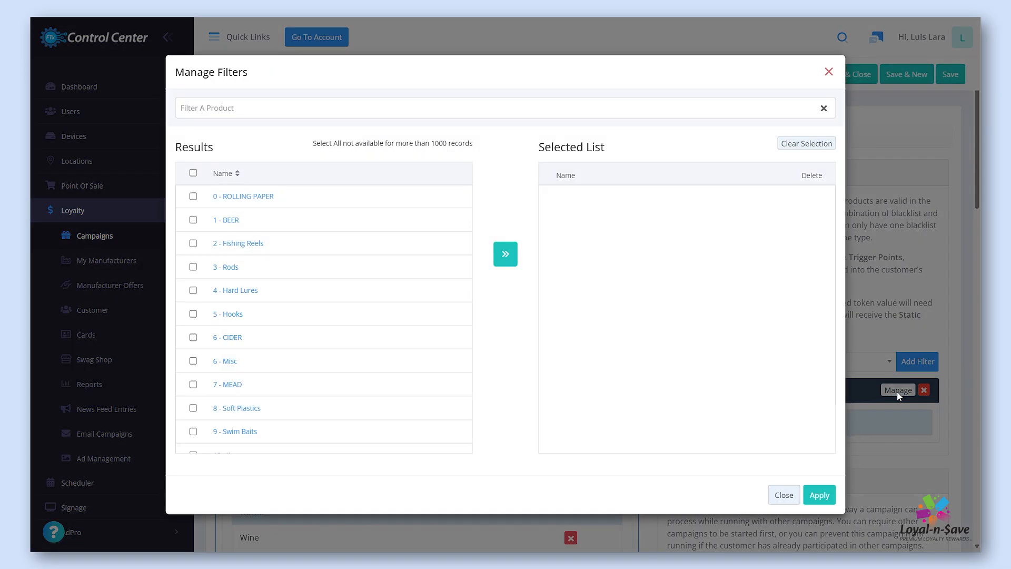
click(301, 115)
text(wine)
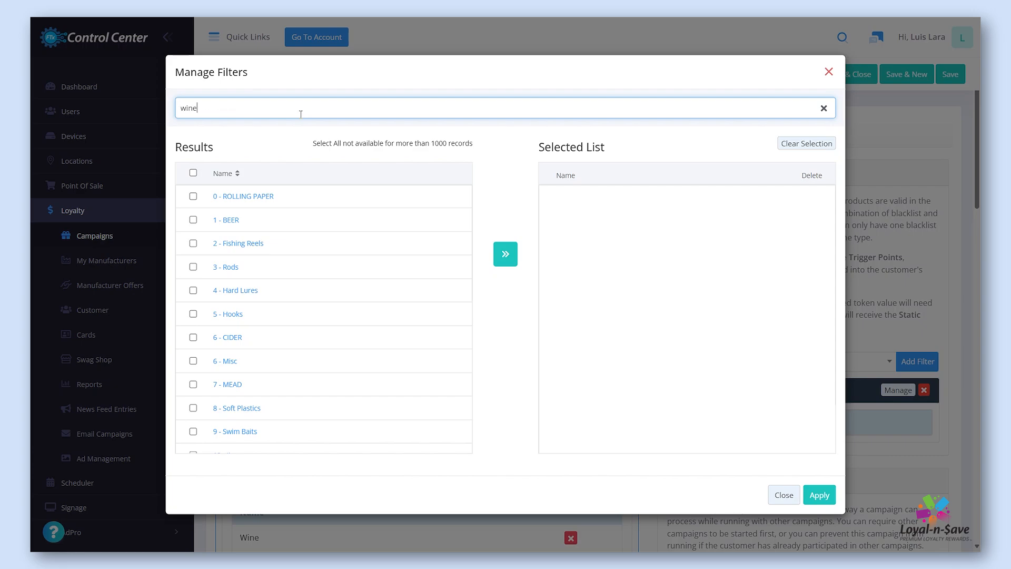
click(193, 197)
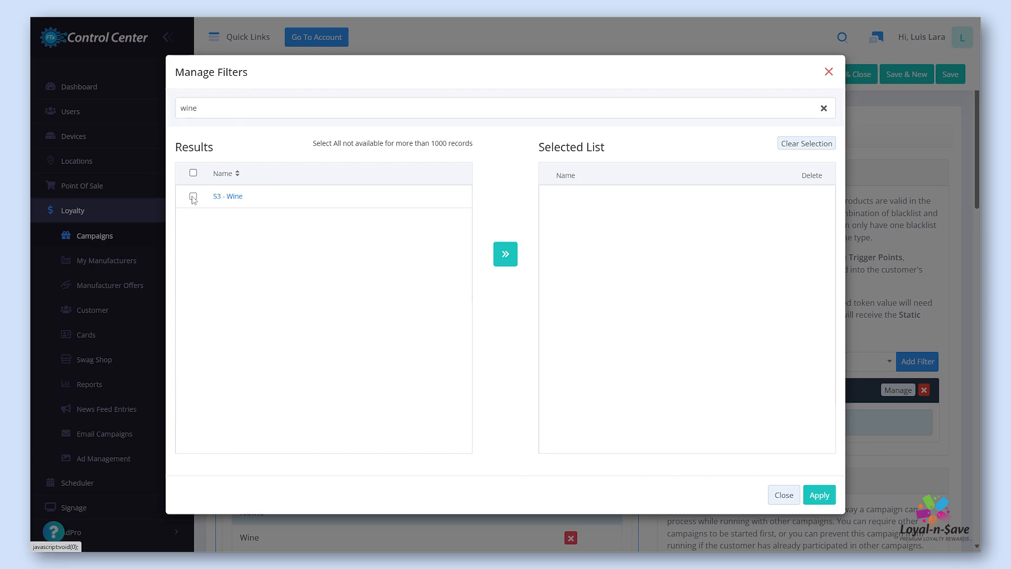
click(506, 254)
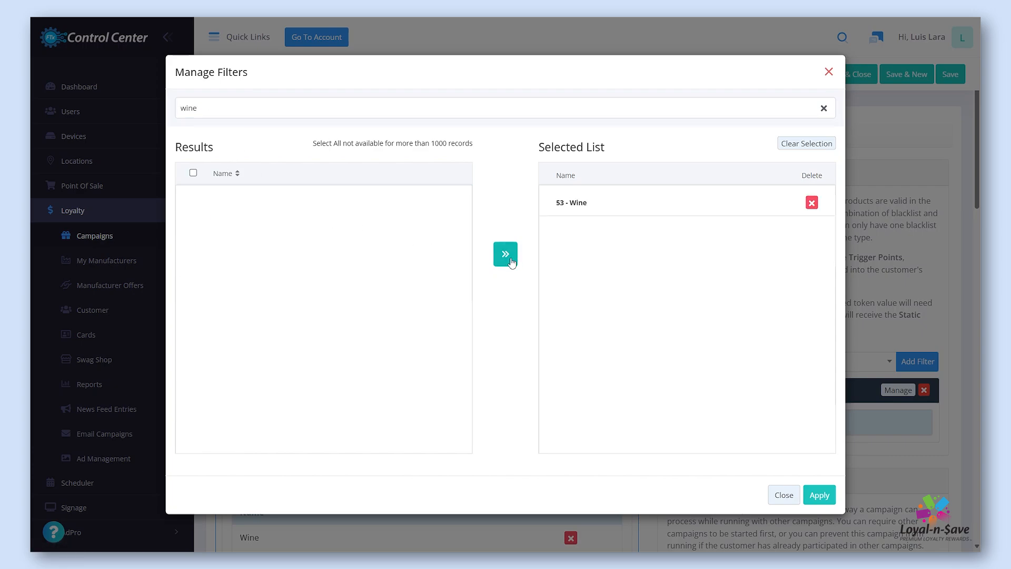
click(818, 499)
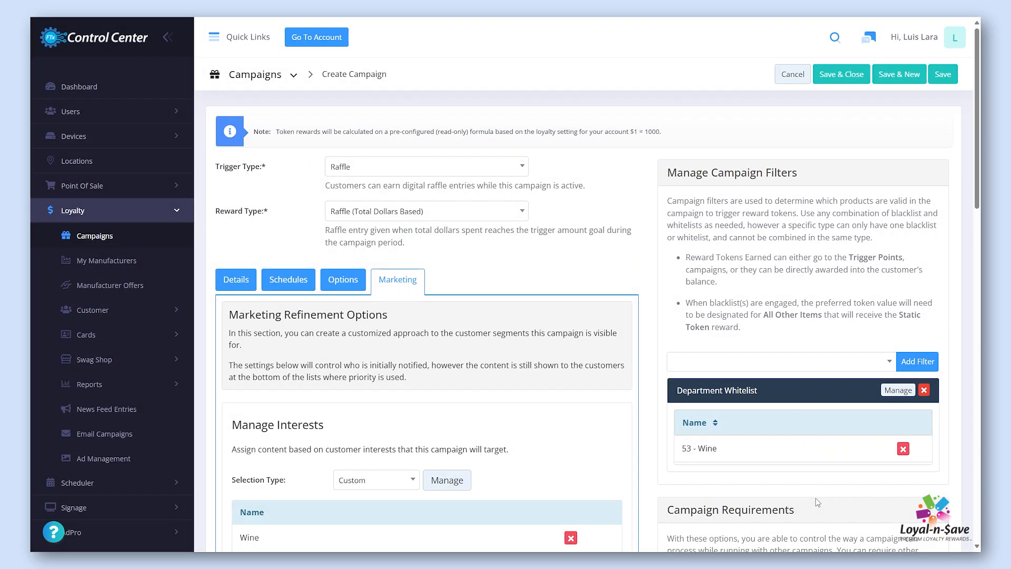